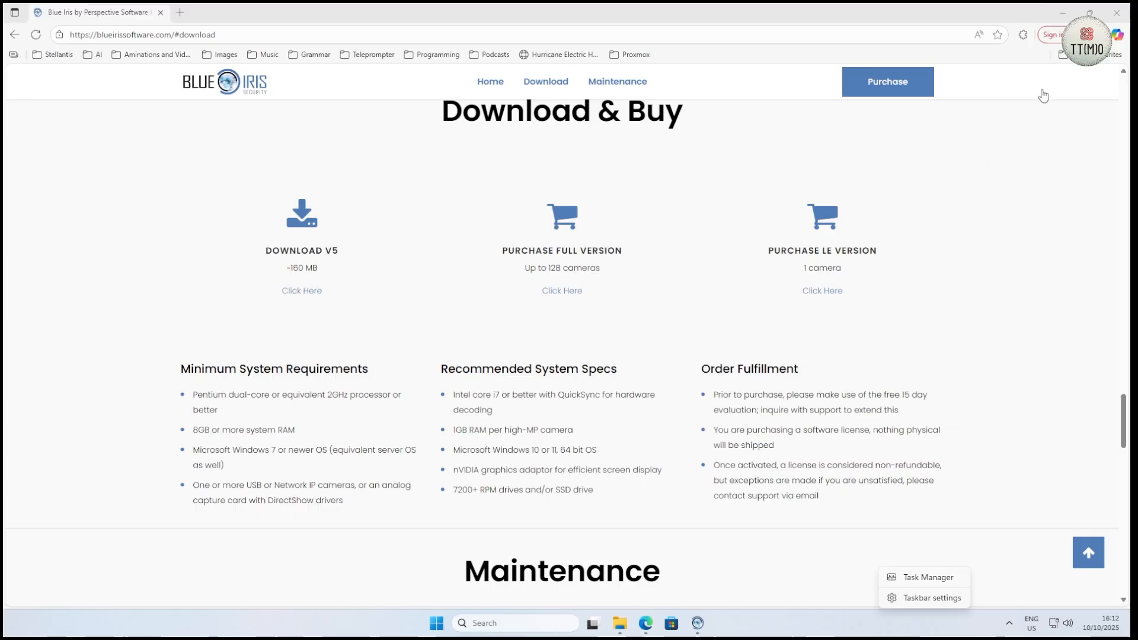
# Step: Start Blue Iris in demo mode and allow it through Windows Firewall
pyautogui.click(1062, 13)
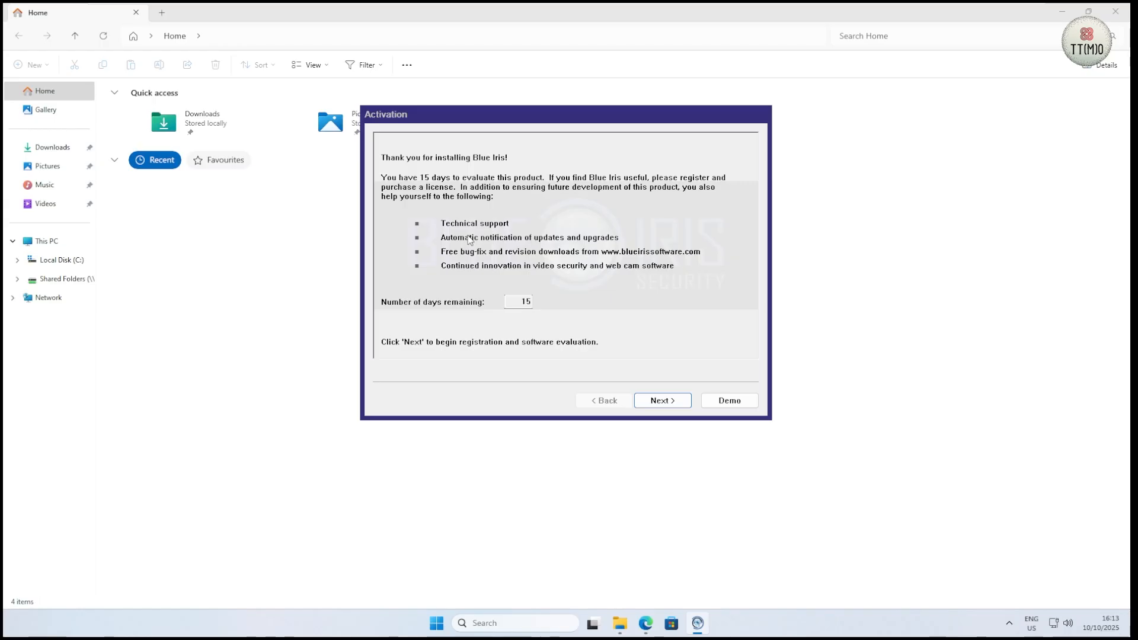
pyautogui.click(730, 401)
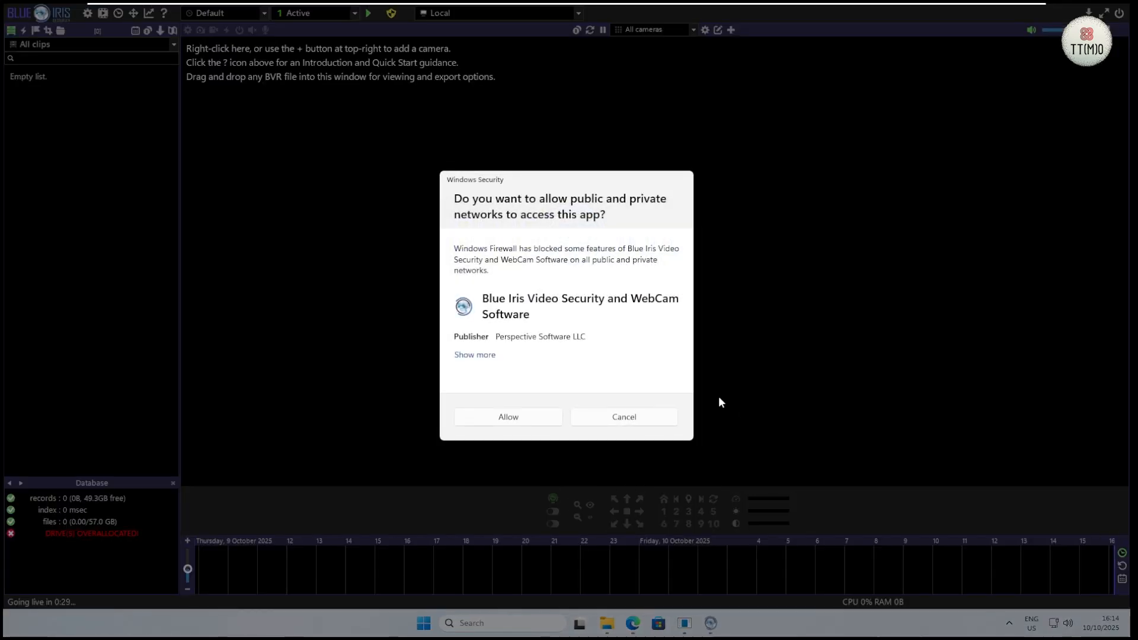
pyautogui.click(508, 418)
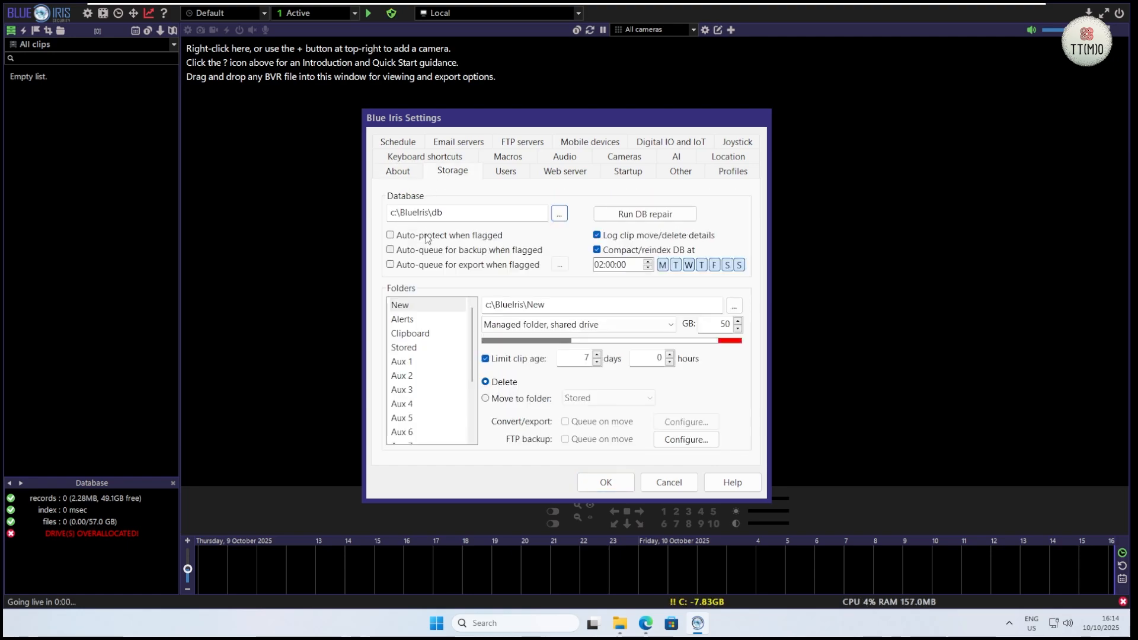
# Step: Review the storage settings of the New and Stored folders, including their size and clip age limits
pyautogui.click(403, 305)
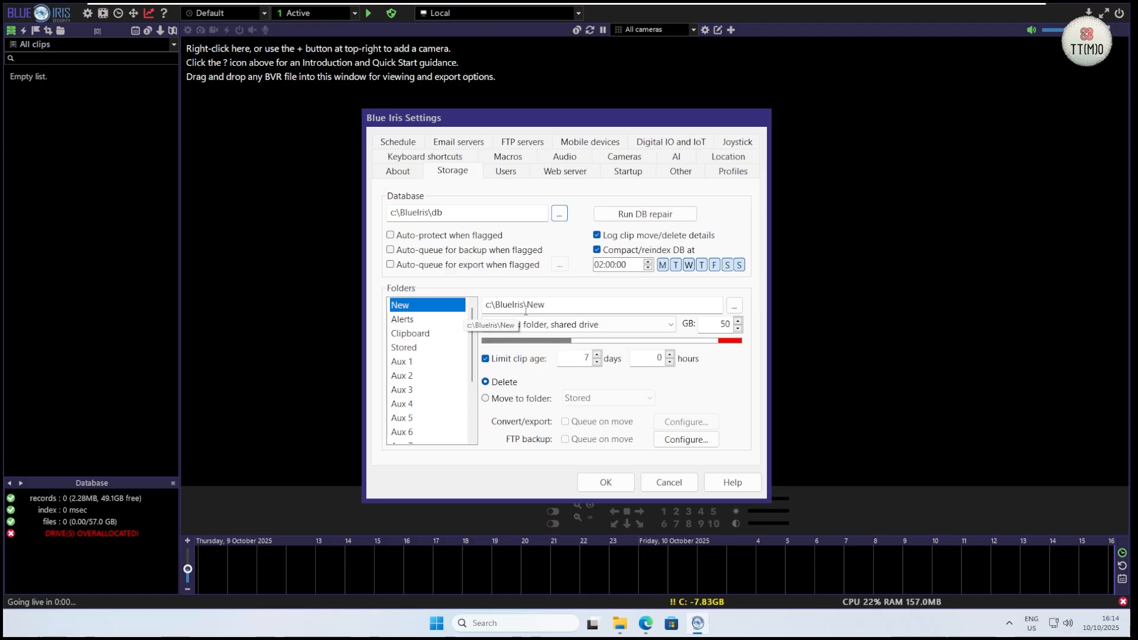
pyautogui.click(415, 349)
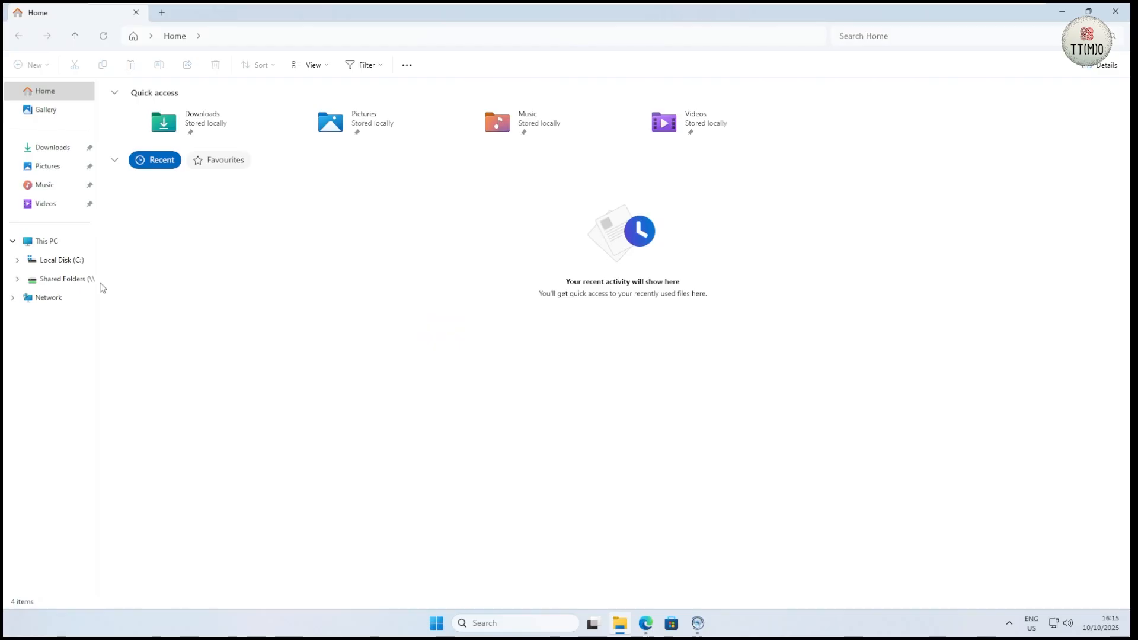
# Step: Open the Stored folder on the shared Z: drive, select all its video files and check their combined properties
pyautogui.click(66, 279)
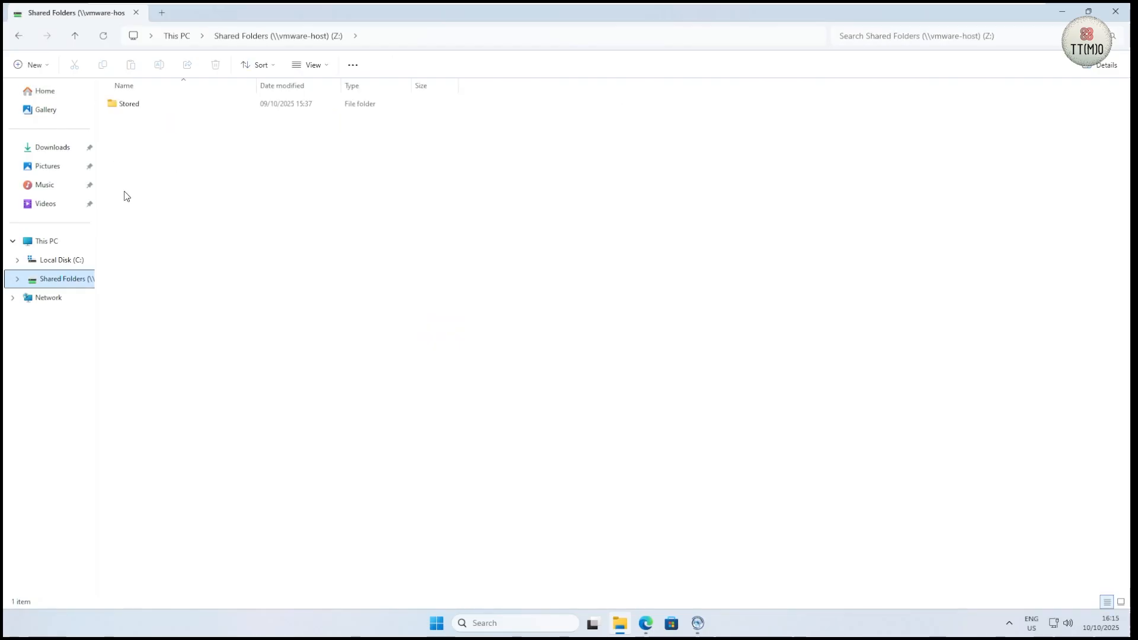
pyautogui.doubleClick(129, 106)
pyautogui.click(129, 105)
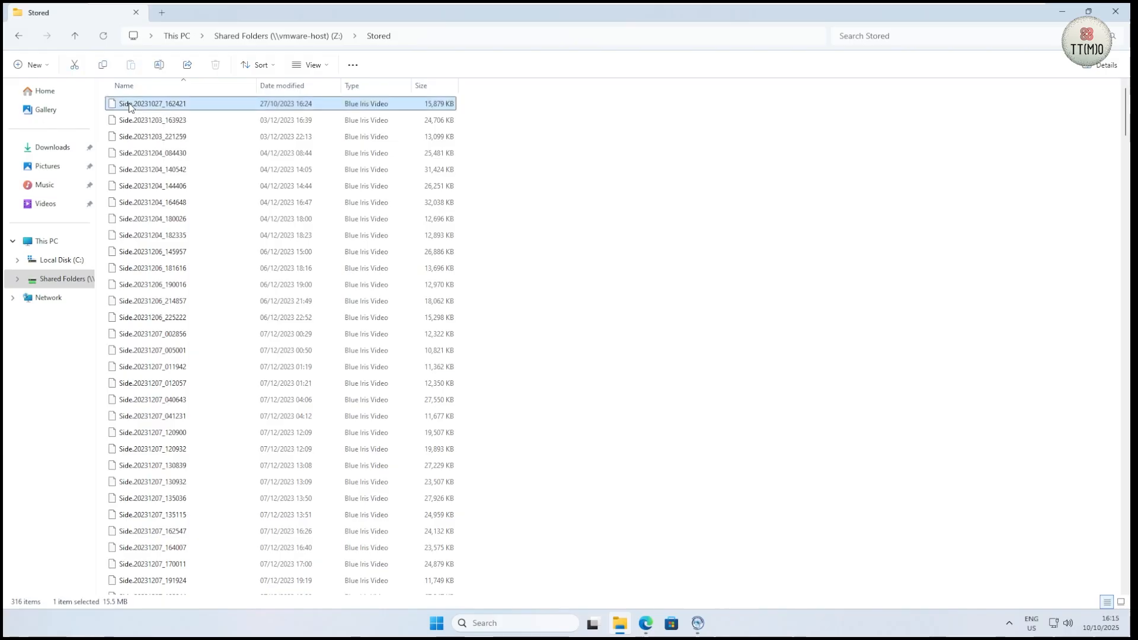
pyautogui.hotkey('ctrl', 'a')
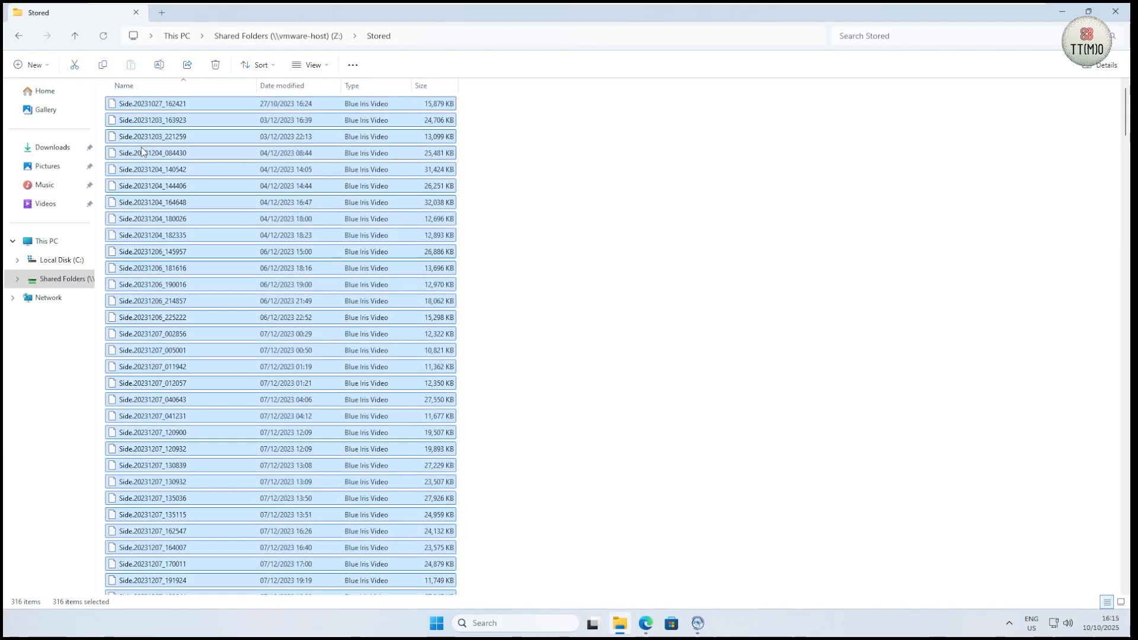
pyautogui.rightClick(141, 147)
pyautogui.click(178, 309)
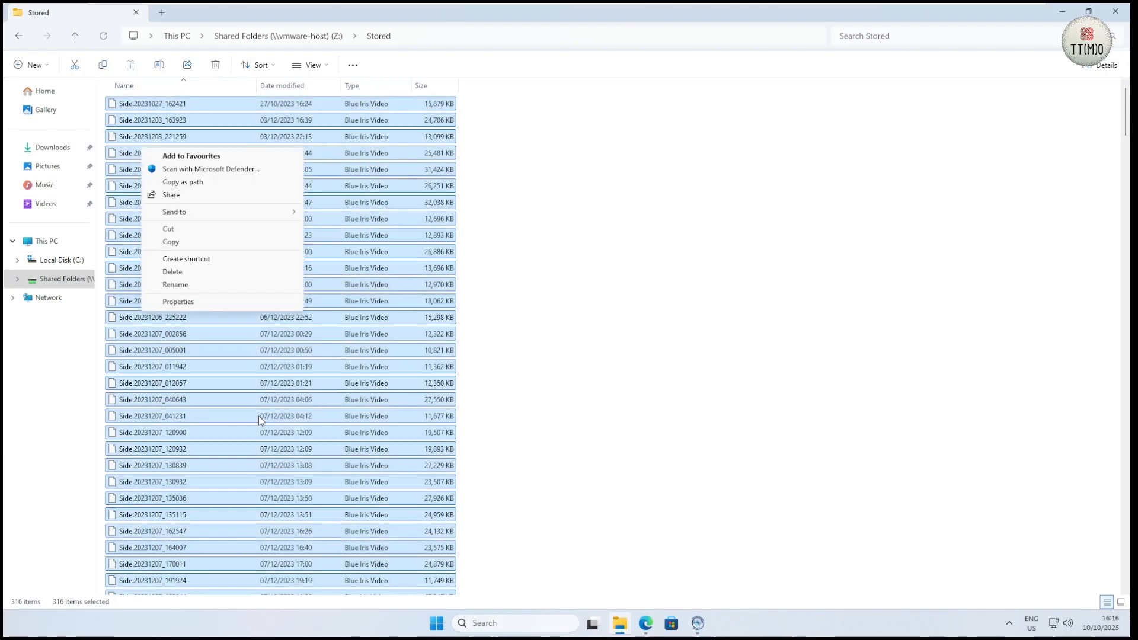
pyautogui.click(185, 303)
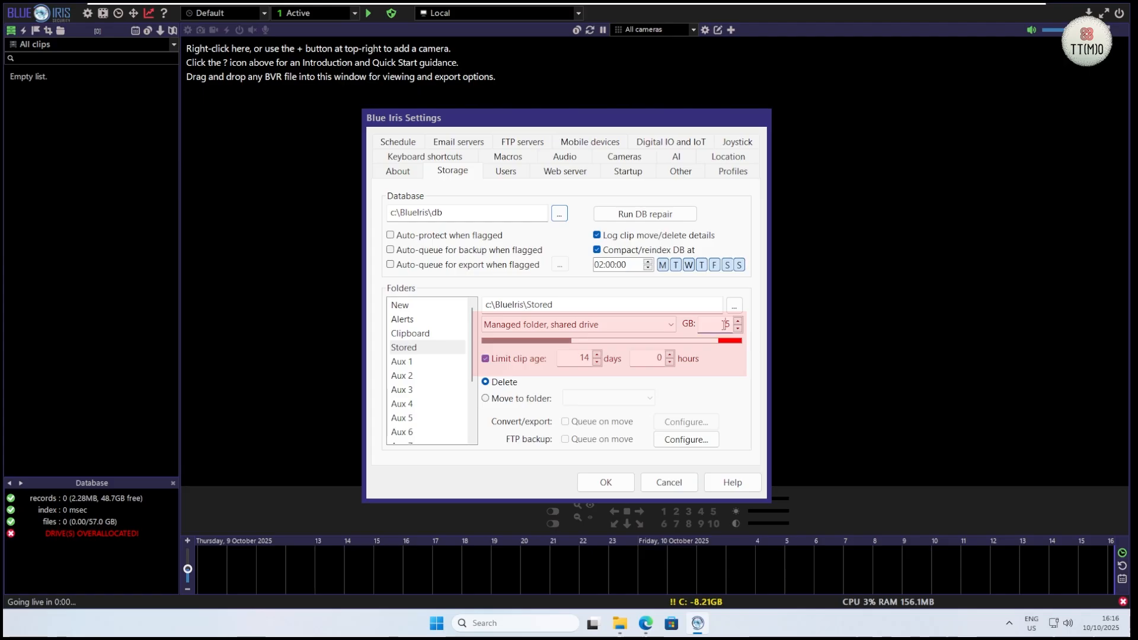
# Step: Set the Stored folder's size limit to 10 GB, disable its clip age limit and save the settings
pyautogui.doubleClick(726, 325)
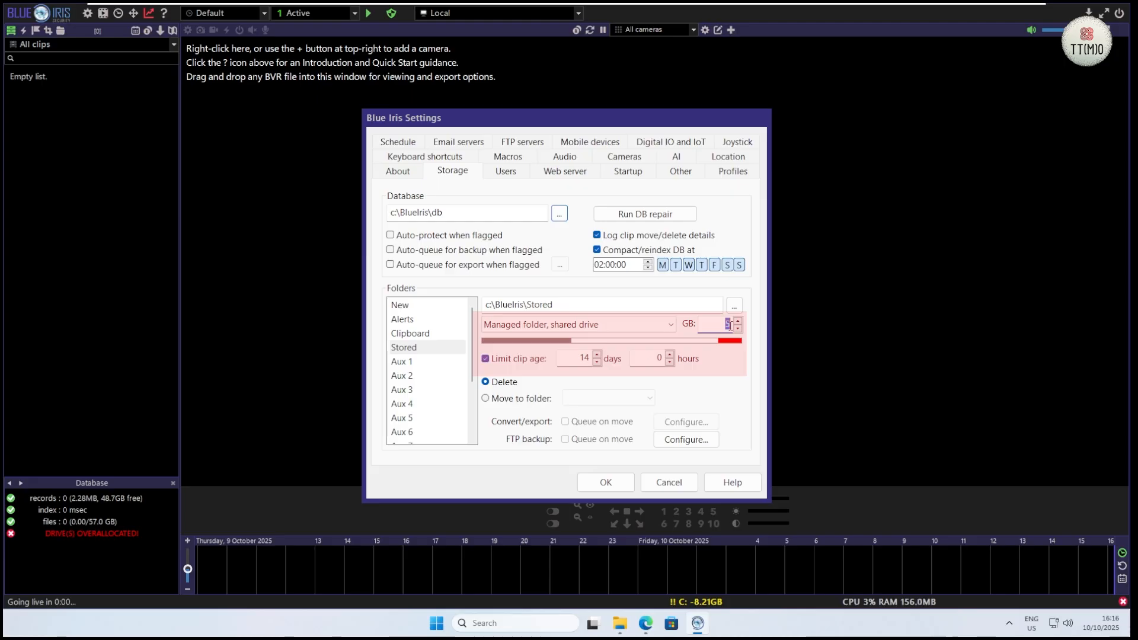
pyautogui.write('10')
pyautogui.click(485, 359)
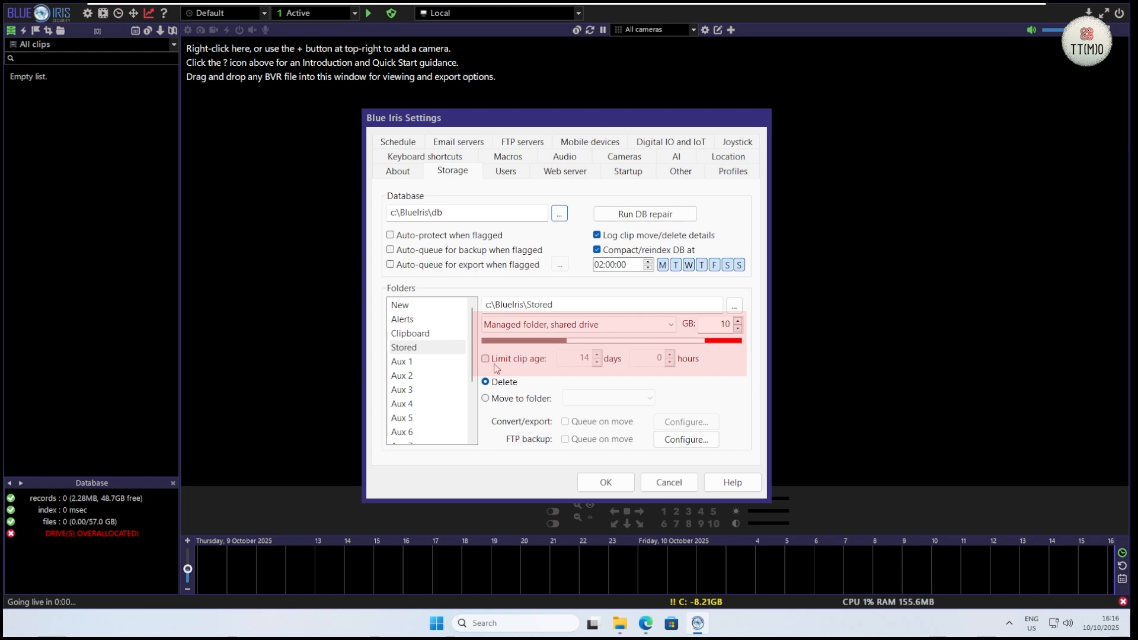
pyautogui.click(607, 481)
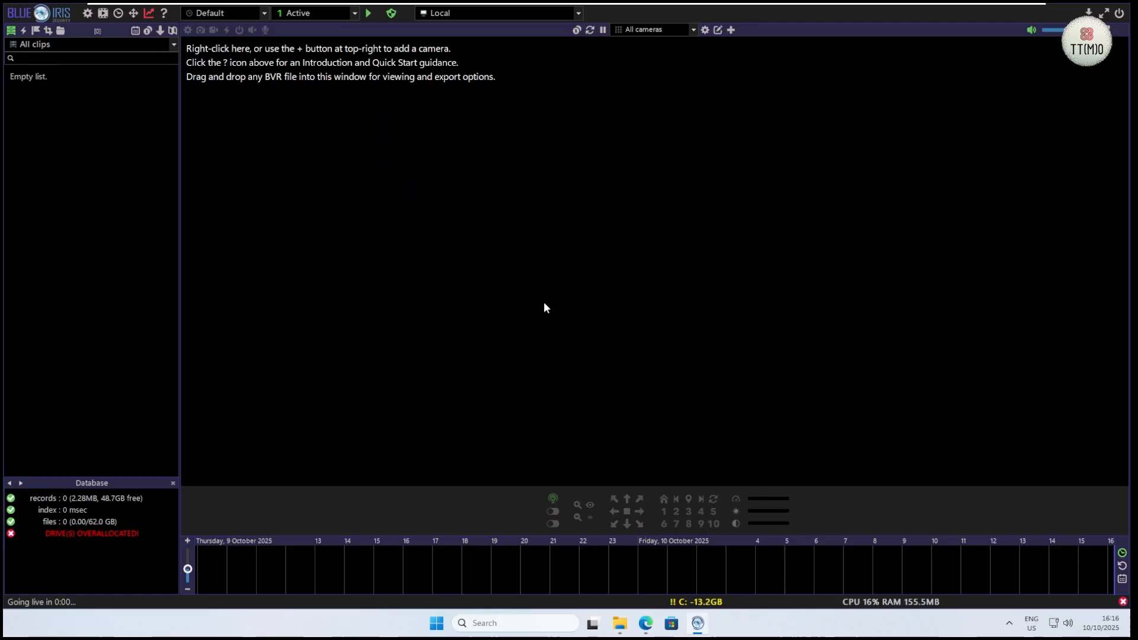
# Step: Close Blue Iris and copy all the selected video files from the shared drive's Stored folder
pyautogui.click(1119, 17)
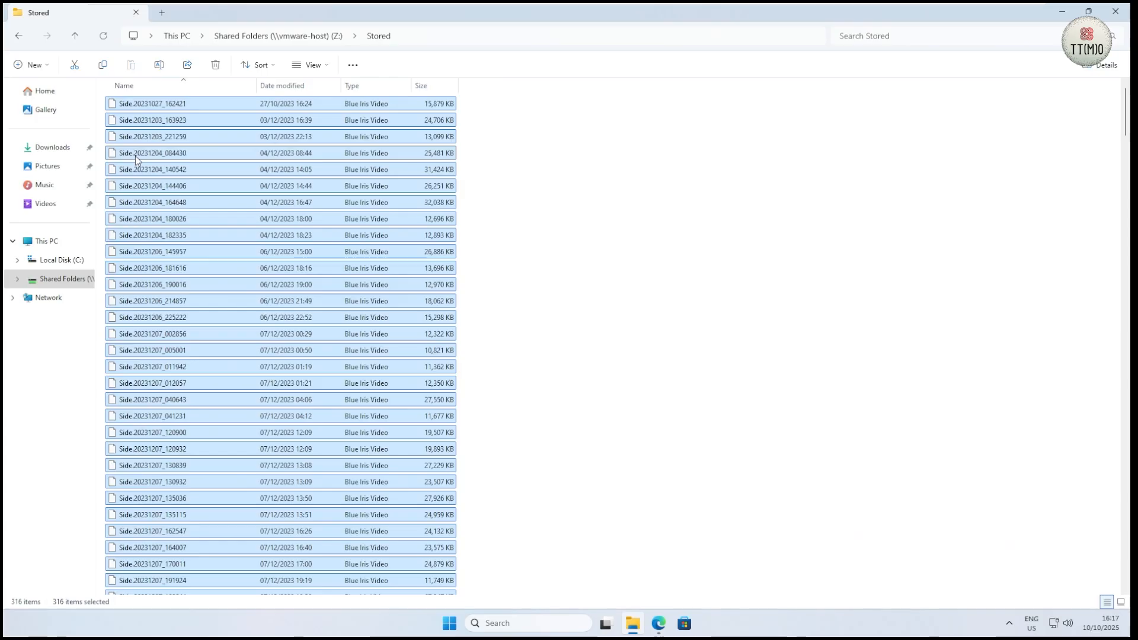
pyautogui.rightClick(136, 155)
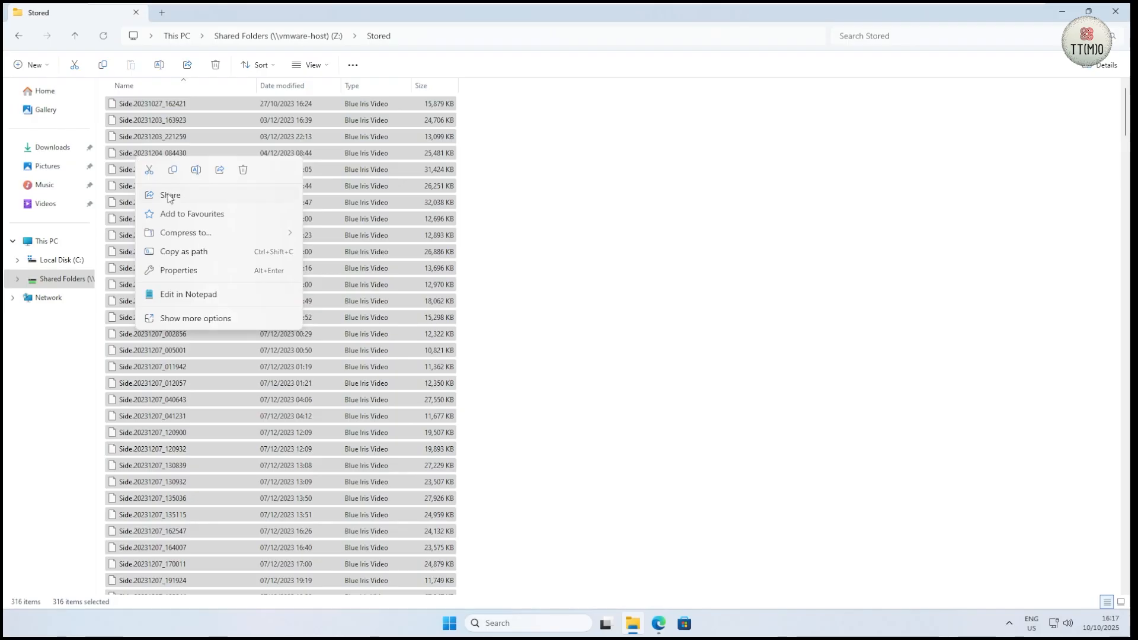
pyautogui.click(172, 170)
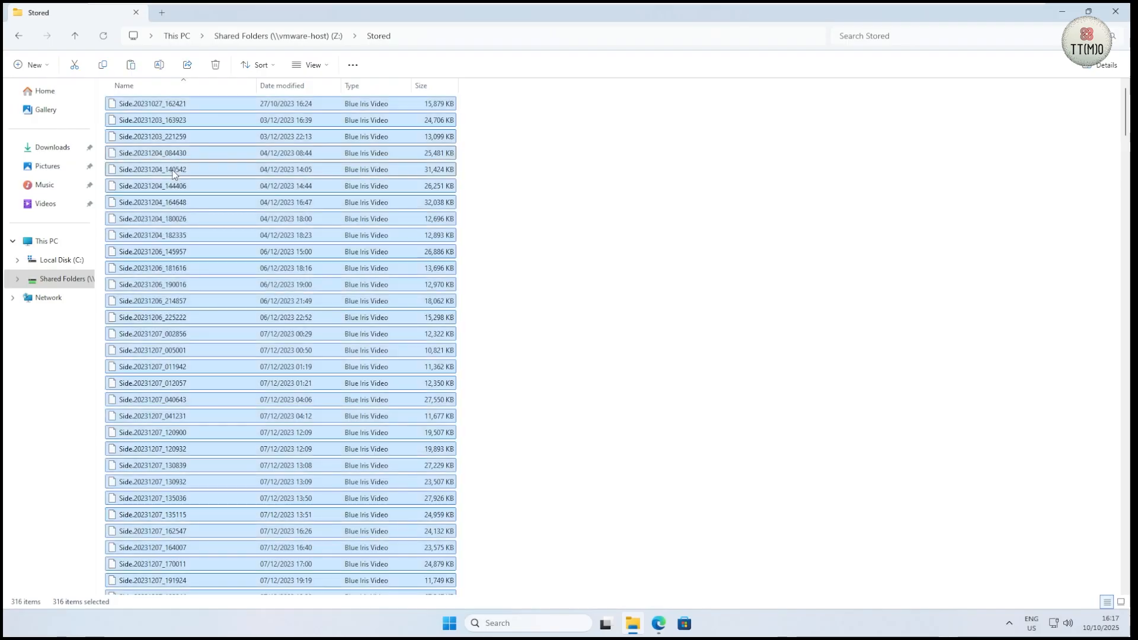
# Step: Paste the copied video files into C:\BlueIris\Stored
pyautogui.click(77, 261)
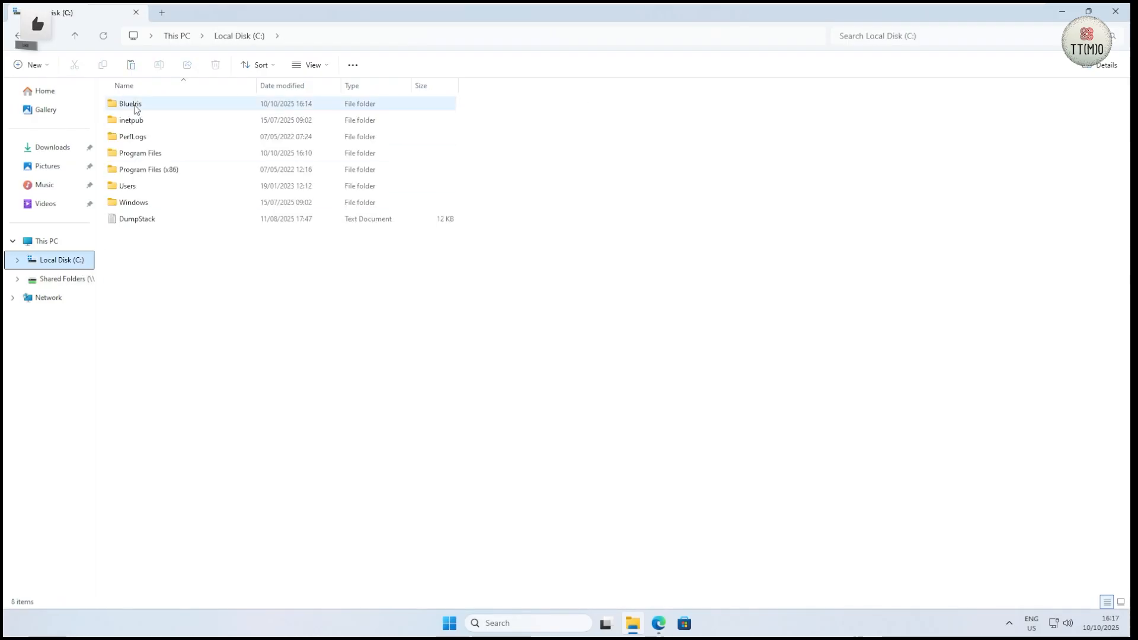
pyautogui.doubleClick(135, 106)
pyautogui.doubleClick(133, 191)
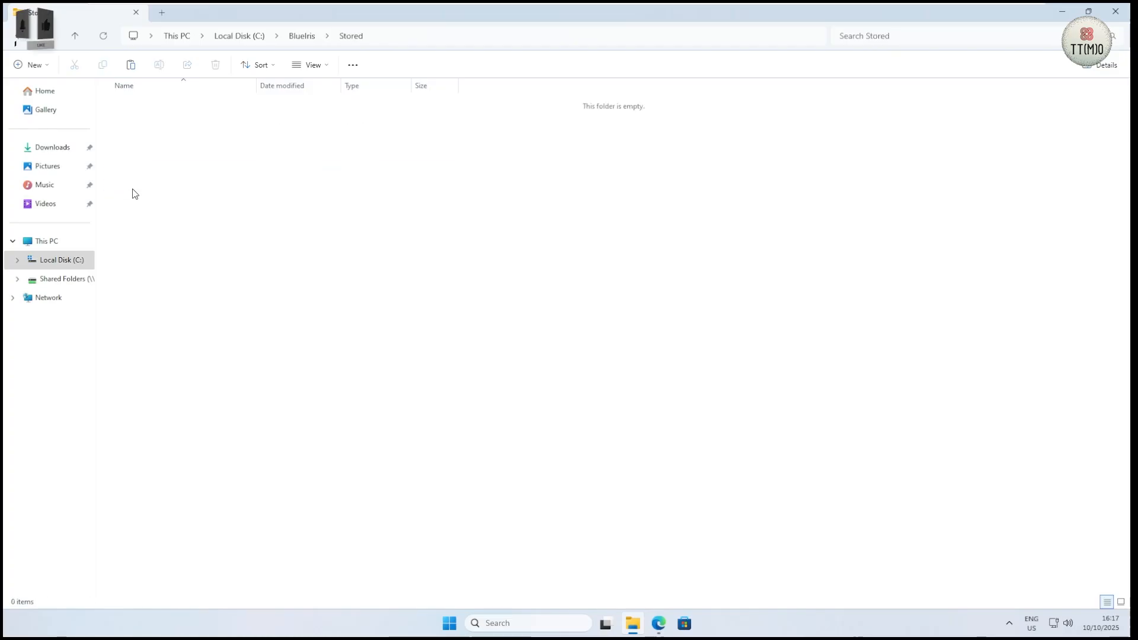
pyautogui.rightClick(199, 166)
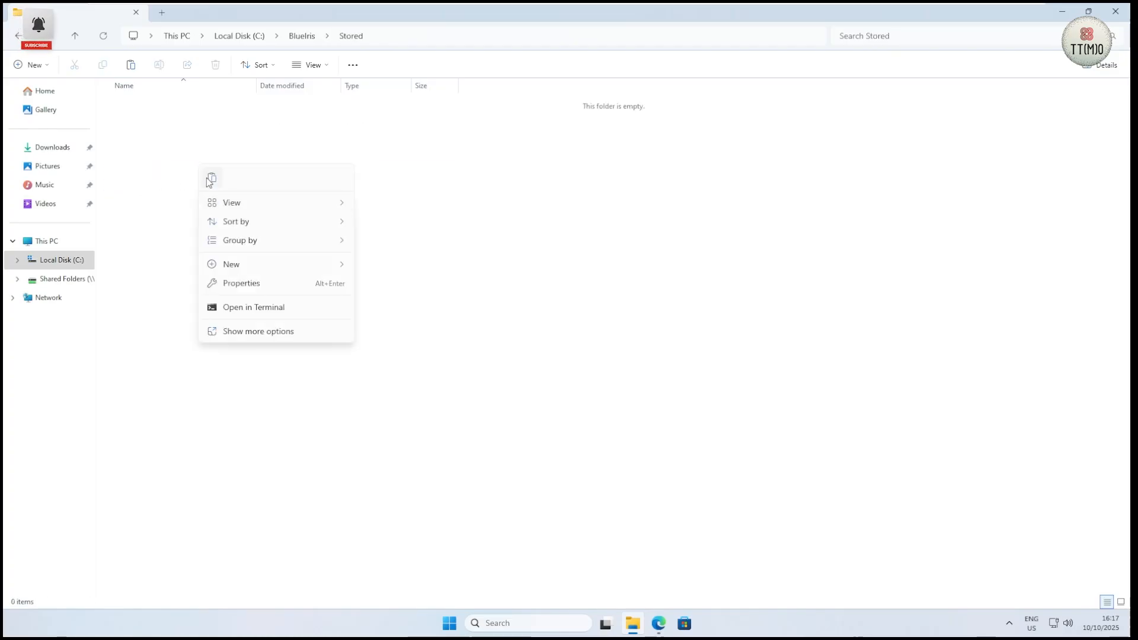
pyautogui.click(212, 178)
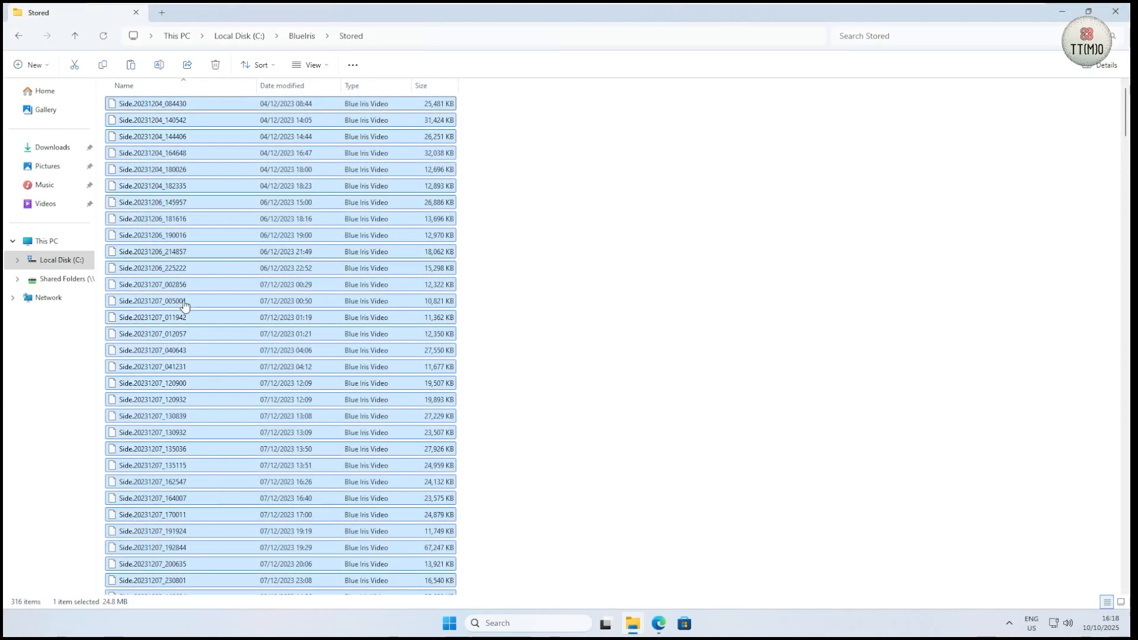
# Step: Relaunch Blue Iris from the desktop and decline installing CodeProject.AI Server
pyautogui.click(1062, 11)
pyautogui.doubleClick(25, 141)
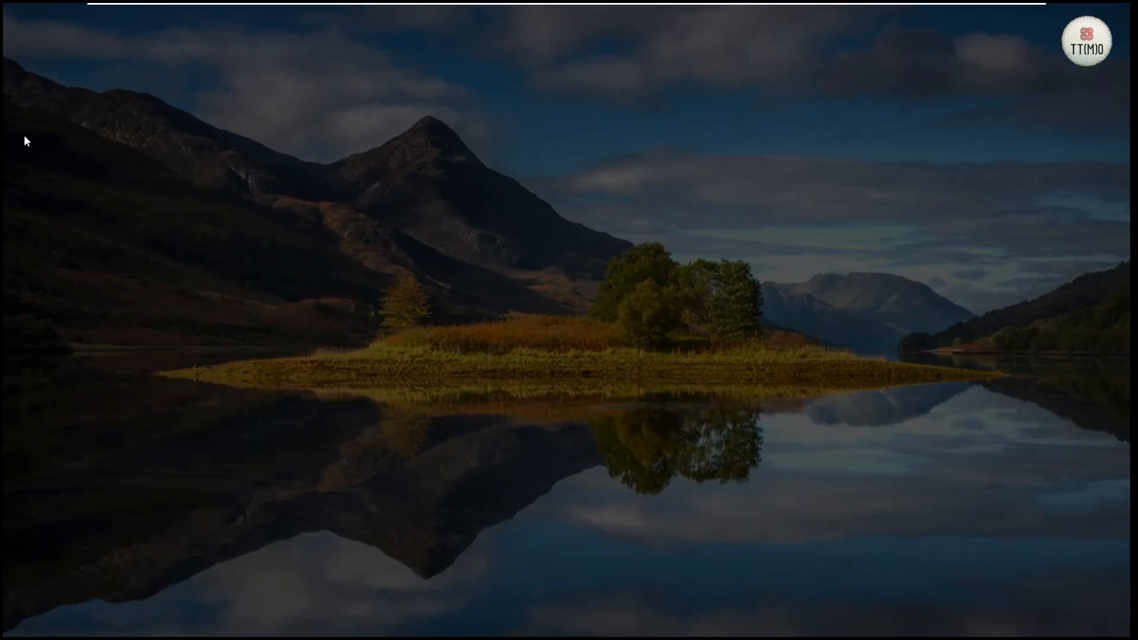
pyautogui.click(516, 414)
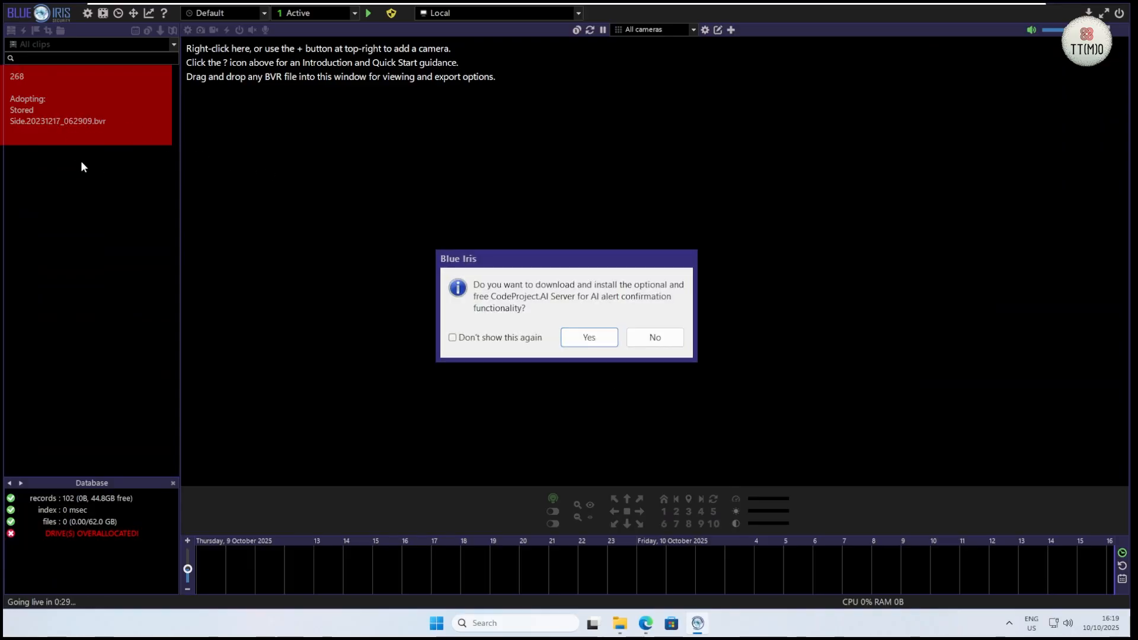
pyautogui.click(675, 342)
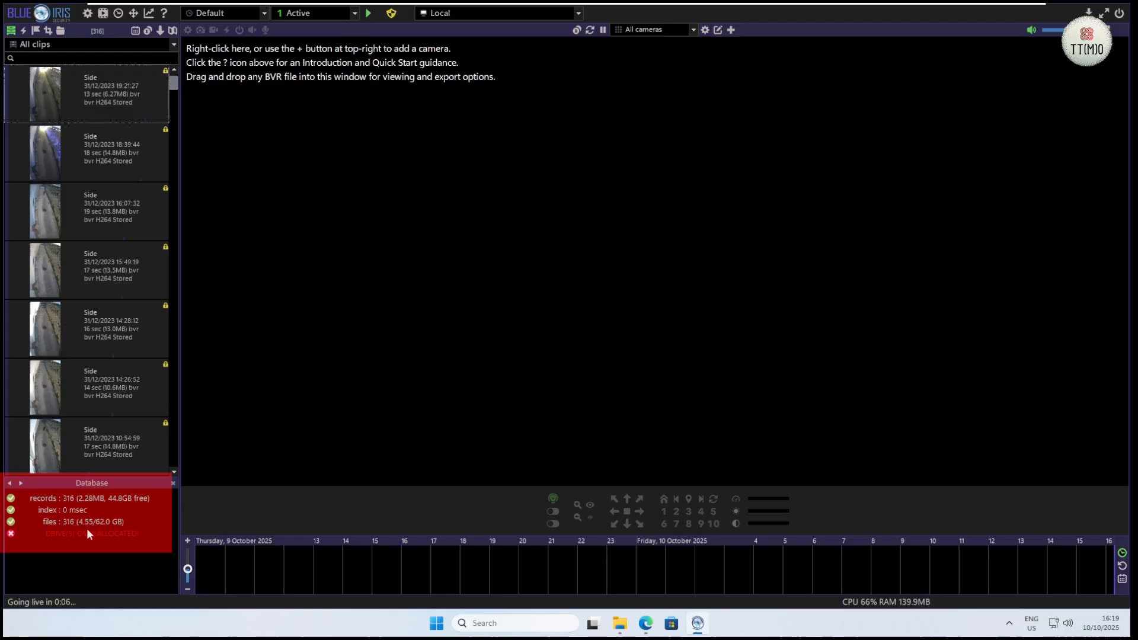
# Step: Select a run of Side clips from 31/12/2023, down to the 10:54:59 clip, and open Convert/export for them
pyautogui.click(87, 81)
pyautogui.scroll(-10, 126, 255)
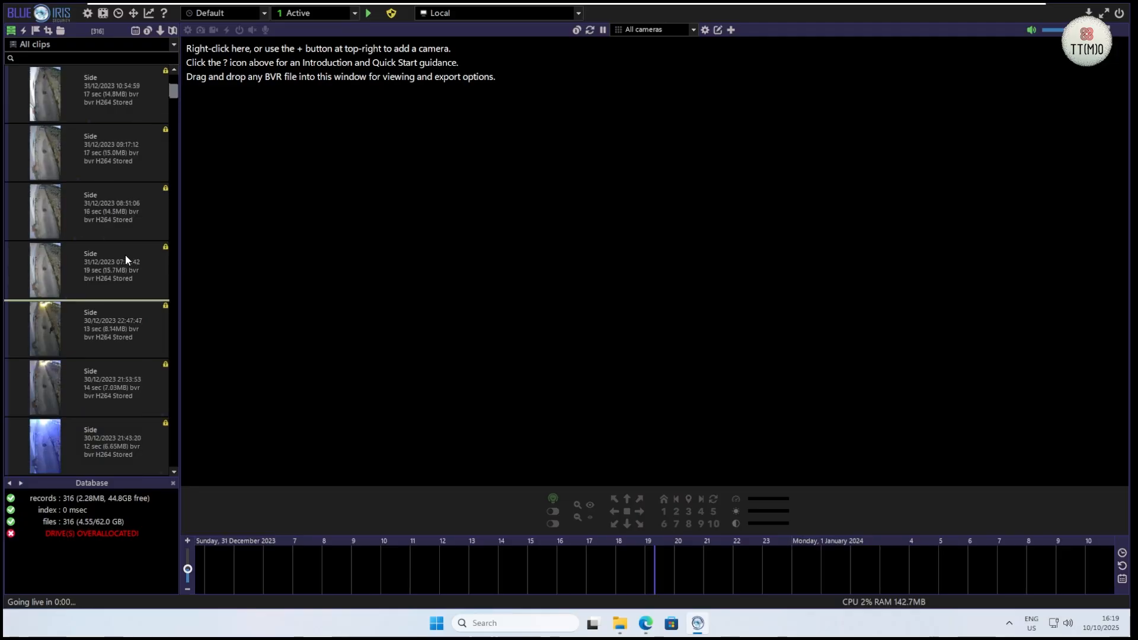
pyautogui.rightClick(89, 330)
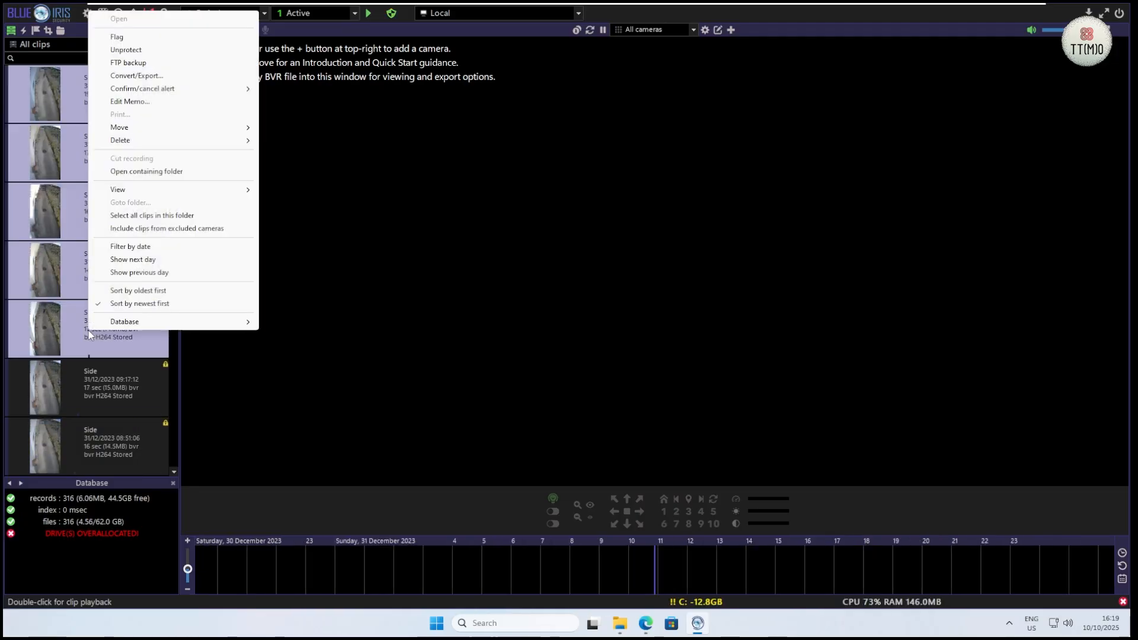
pyautogui.click(135, 76)
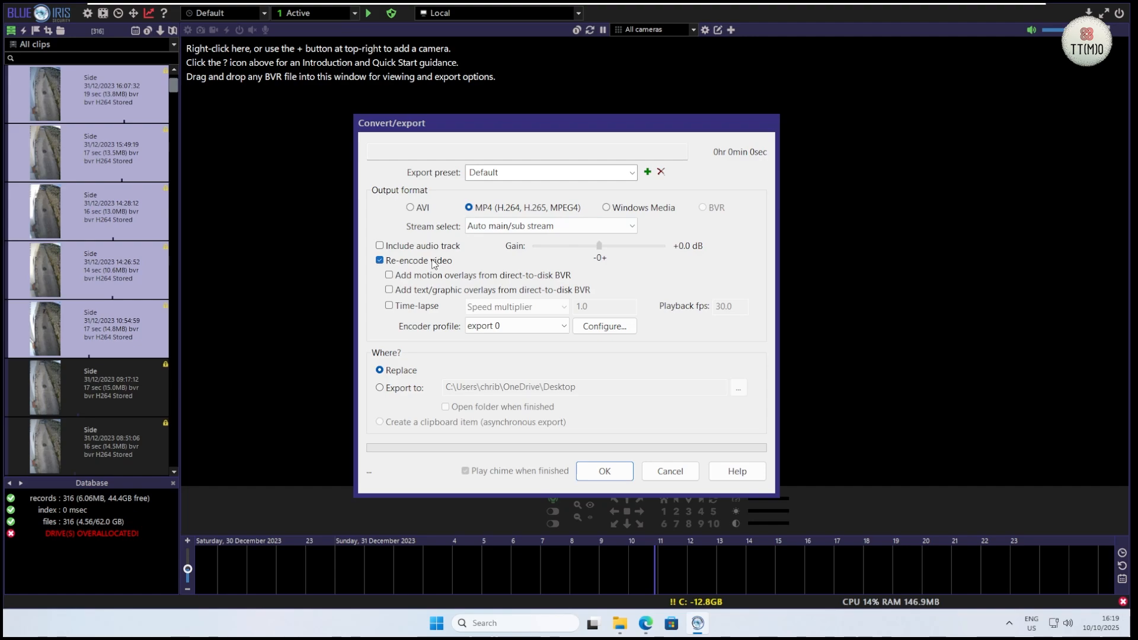
# Step: Export the selected clips as MP4 without re-encoding to the BI_Converted folder in Downloads
pyautogui.click(380, 262)
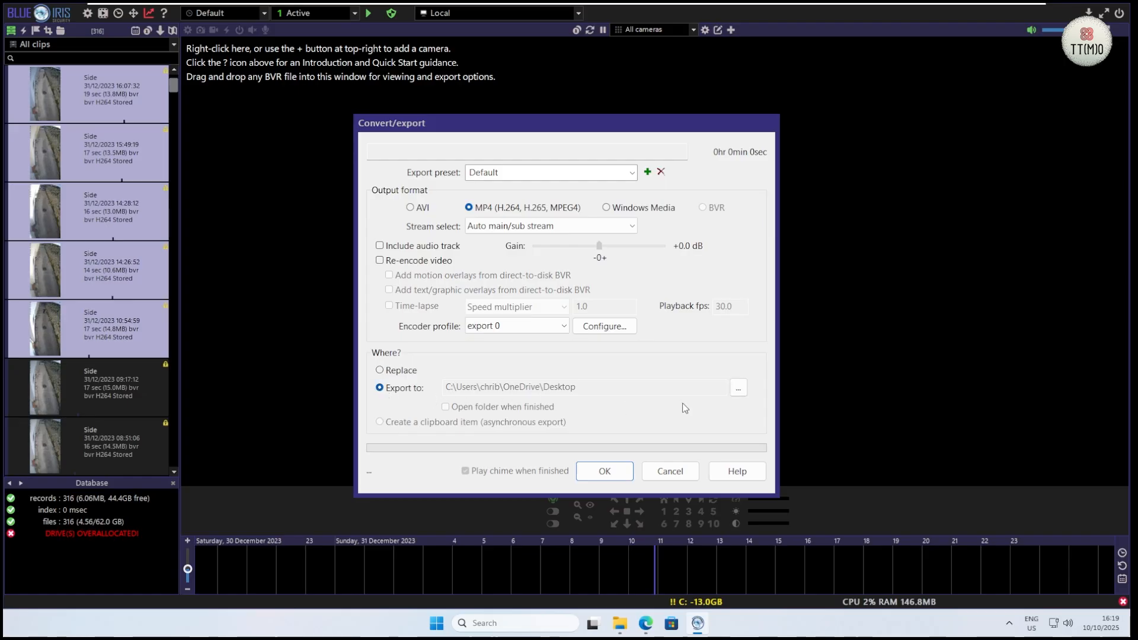
pyautogui.click(738, 387)
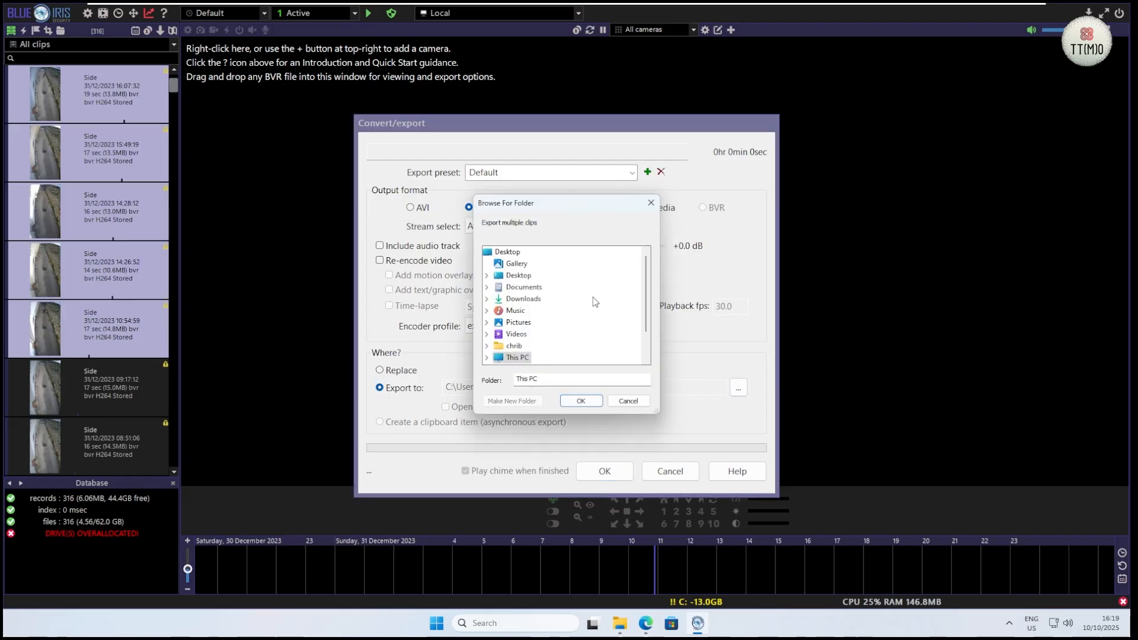
pyautogui.doubleClick(525, 299)
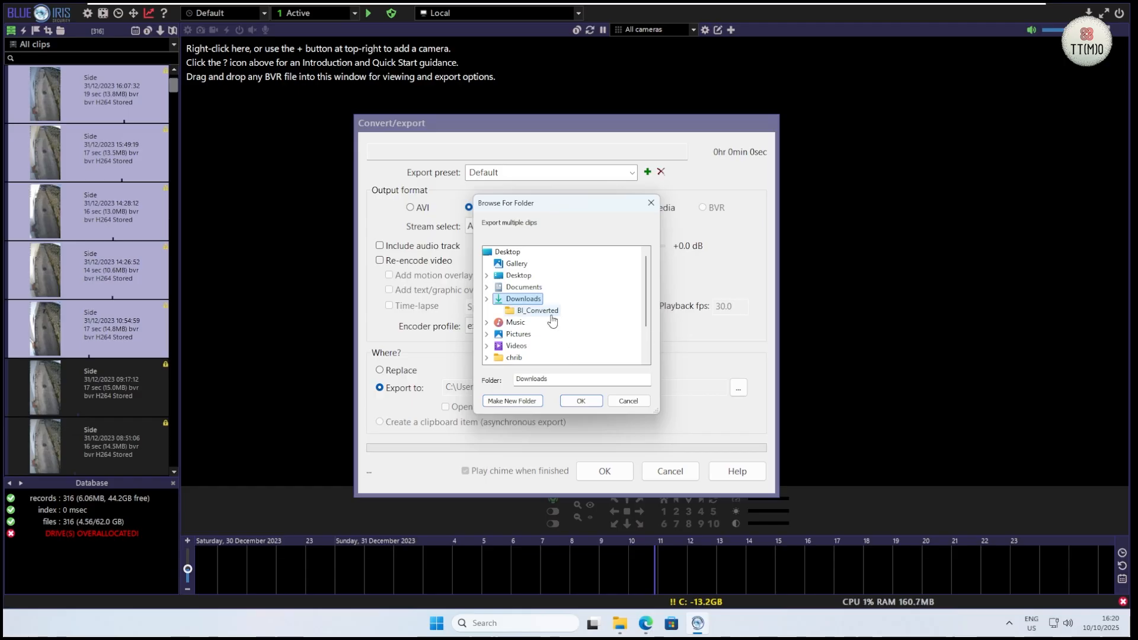
pyautogui.click(550, 316)
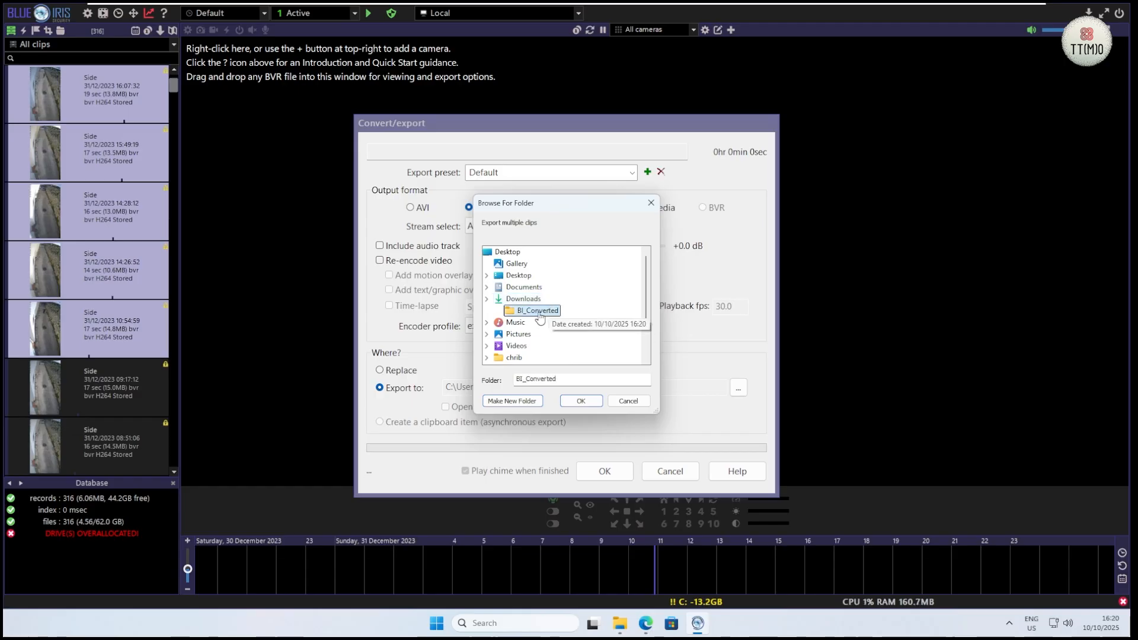
pyautogui.click(585, 407)
pyautogui.press('Return')
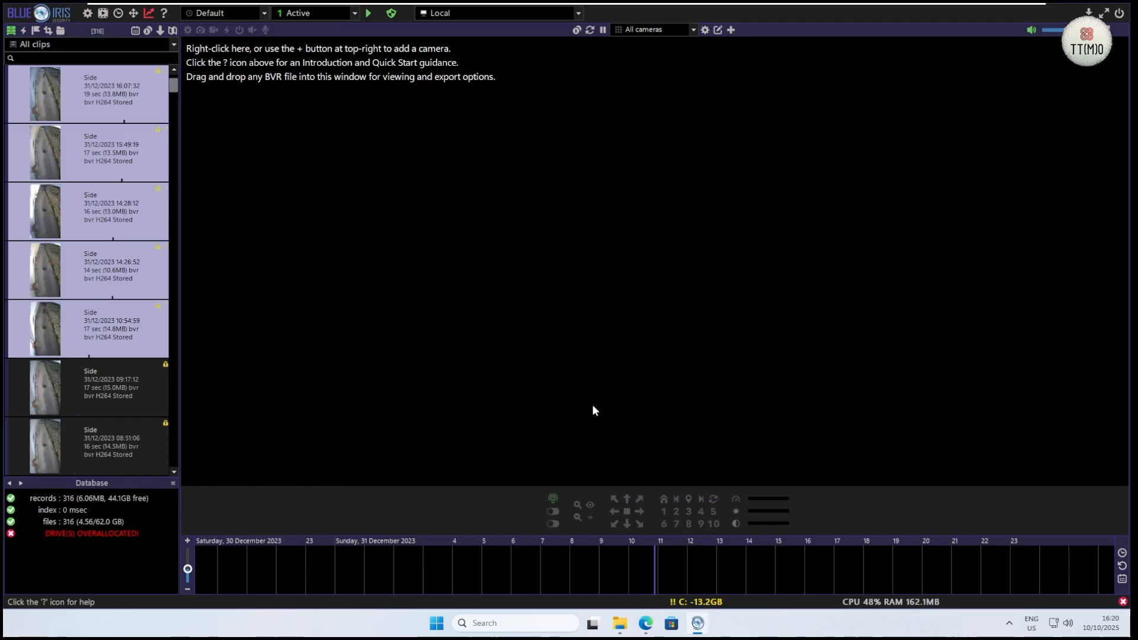
# Step: Check the exported MP4 files in the BI_Converted folder in File Explorer, and return to Blue Iris
pyautogui.moveTo(620, 624)
pyautogui.click(623, 562)
pyautogui.click(58, 264)
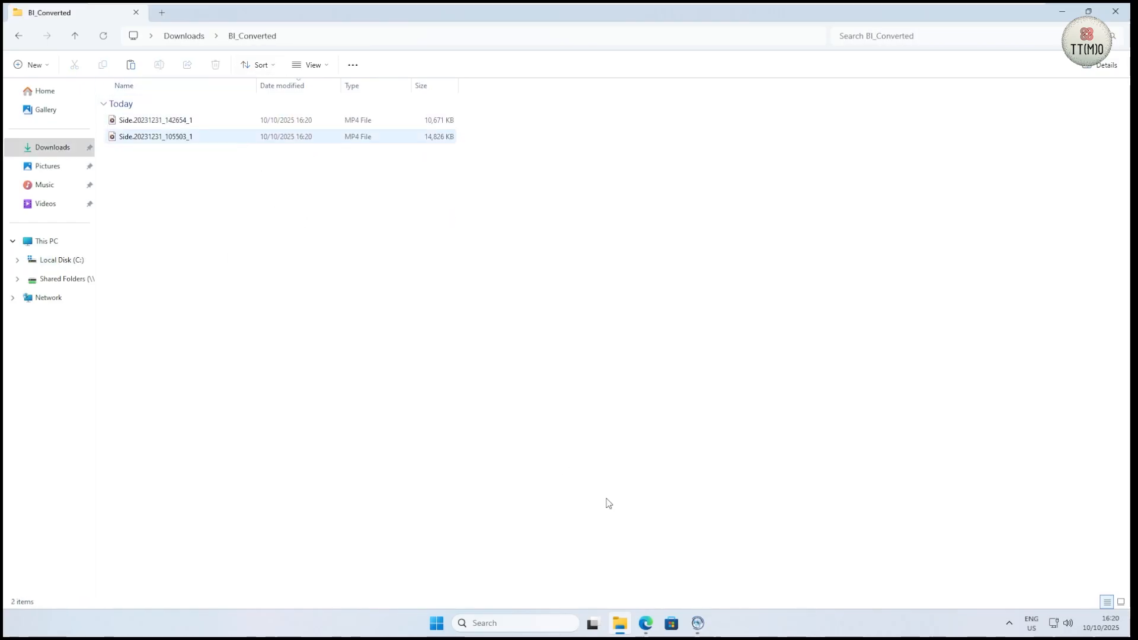
pyautogui.click(697, 623)
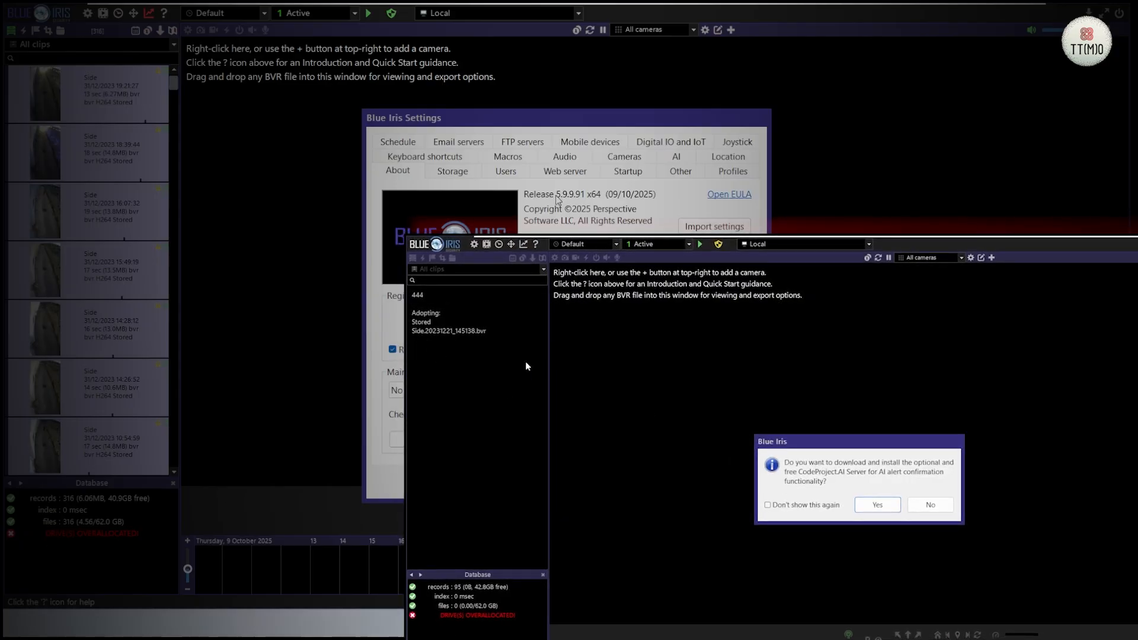
# Step: Decline the CodeProject.AI Server installation and close the Blue Iris settings
pyautogui.click(929, 507)
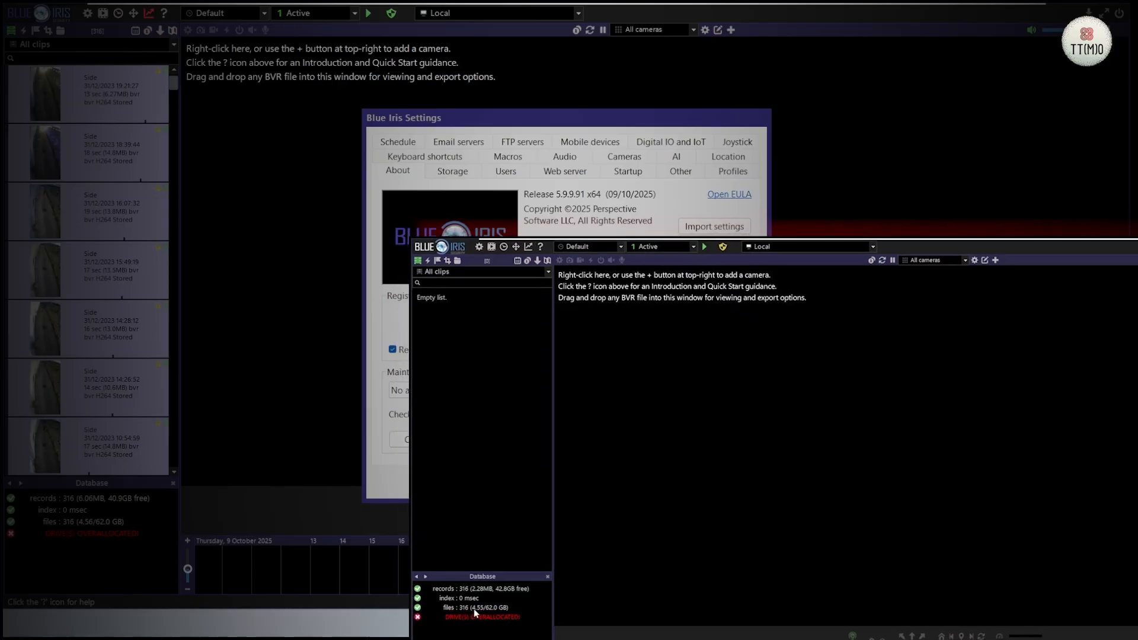
pyautogui.click(688, 490)
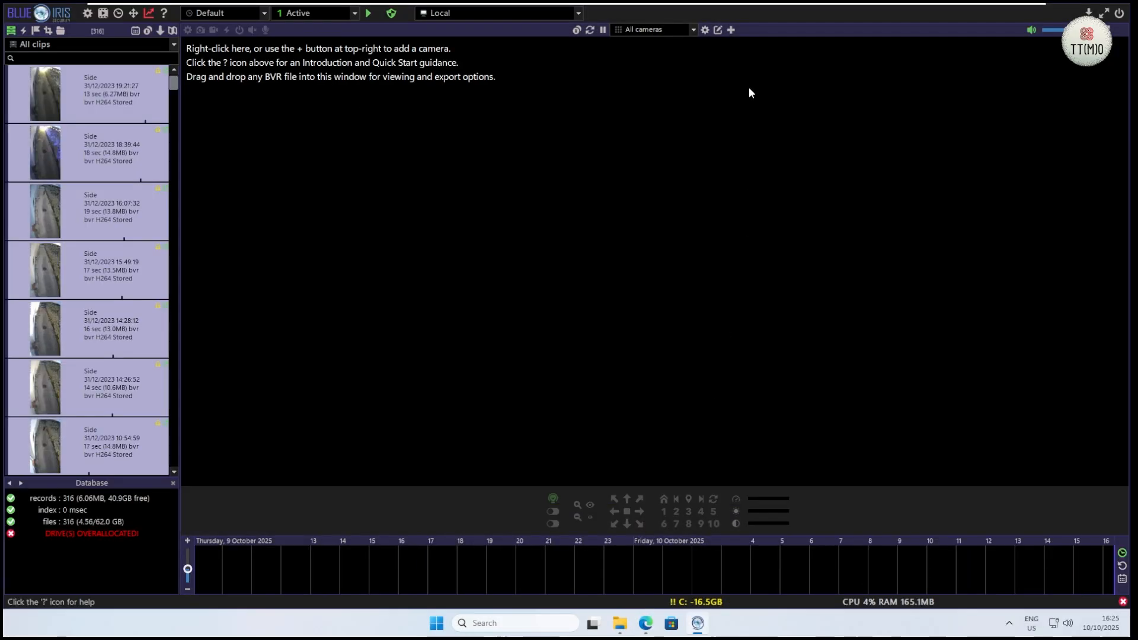
# Step: Add a network IP camera with full name My Camera 1 and short name Cam1, keeping the motion detector enabled
pyautogui.click(730, 30)
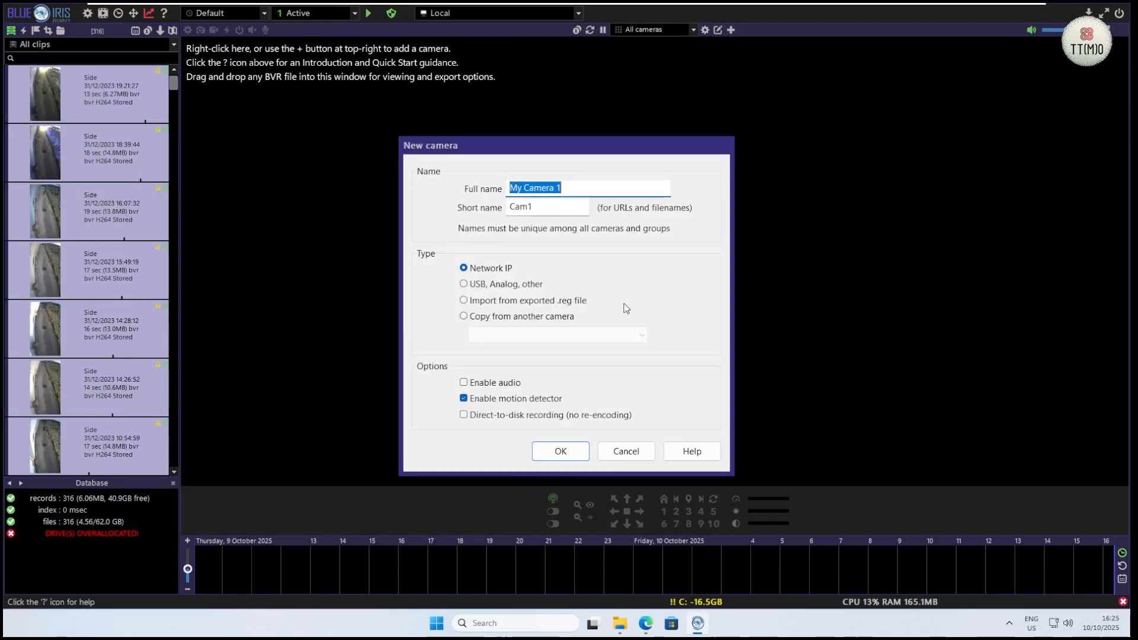
pyautogui.click(560, 451)
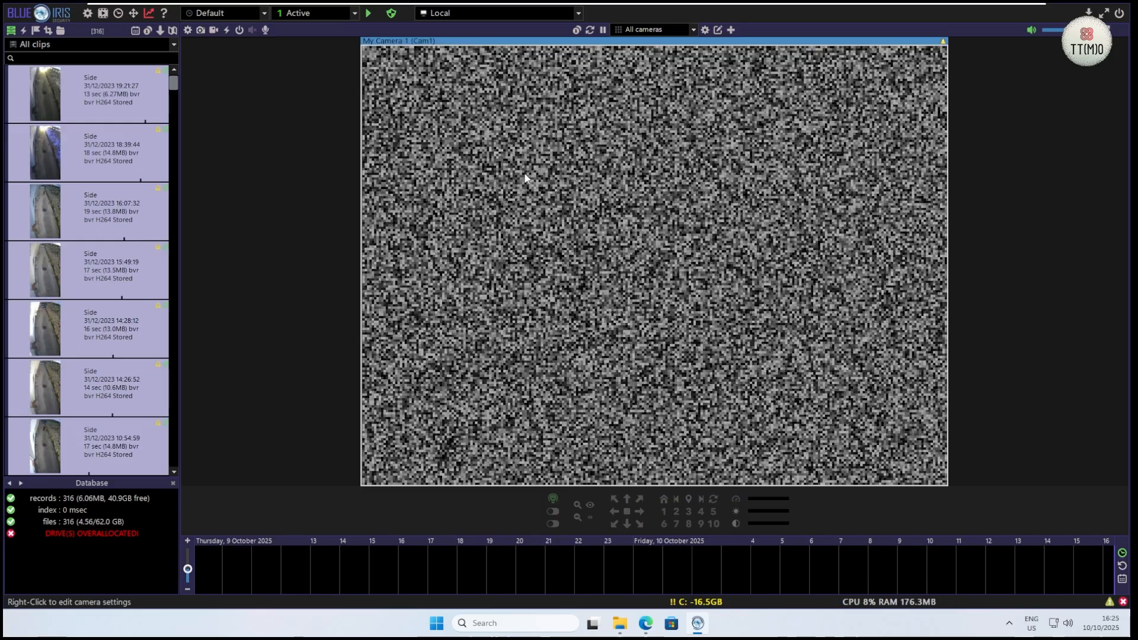